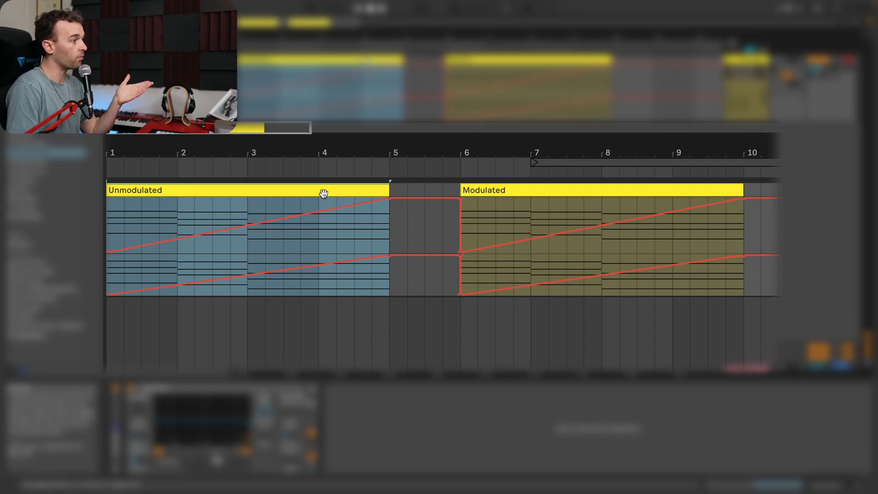
Step: Play the arrangement containing the Unmodulated and Modulated clips
key(space)
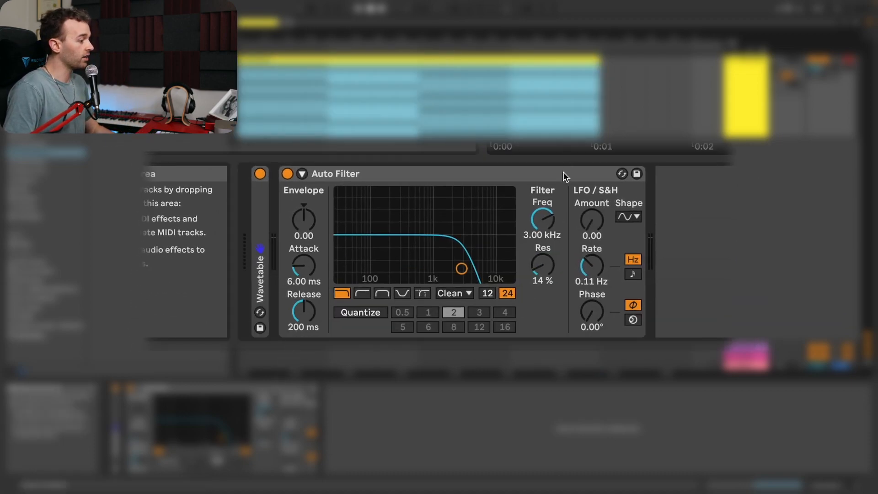
Step: Show the modulation envelope of Auto Filter's Freq parameter for the Unmodulated clip
right_click(546, 223)
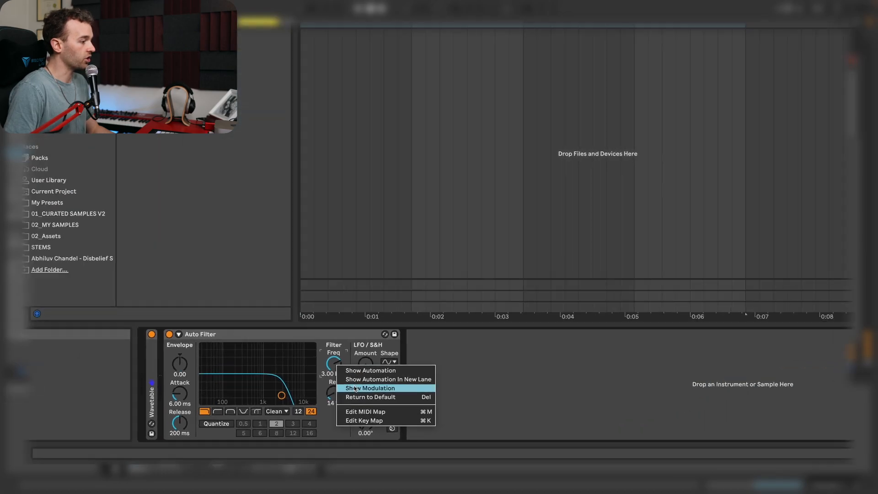
click(573, 257)
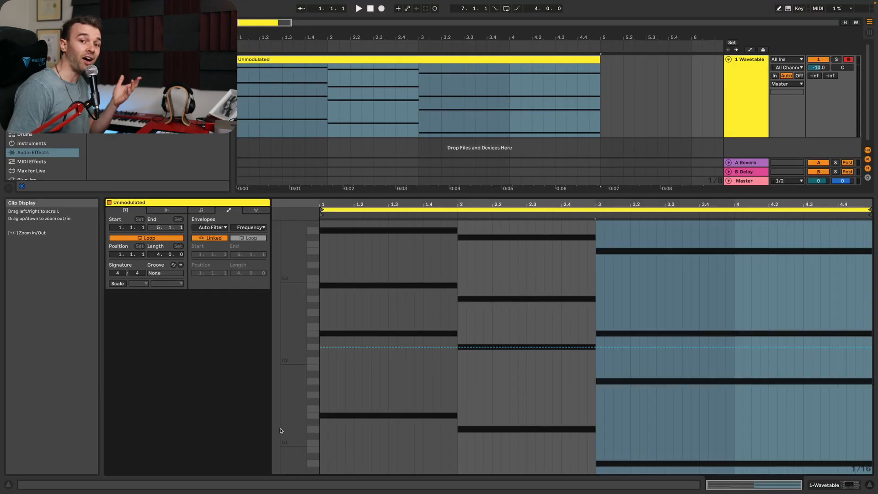
click(624, 83)
key(shift+Tab)
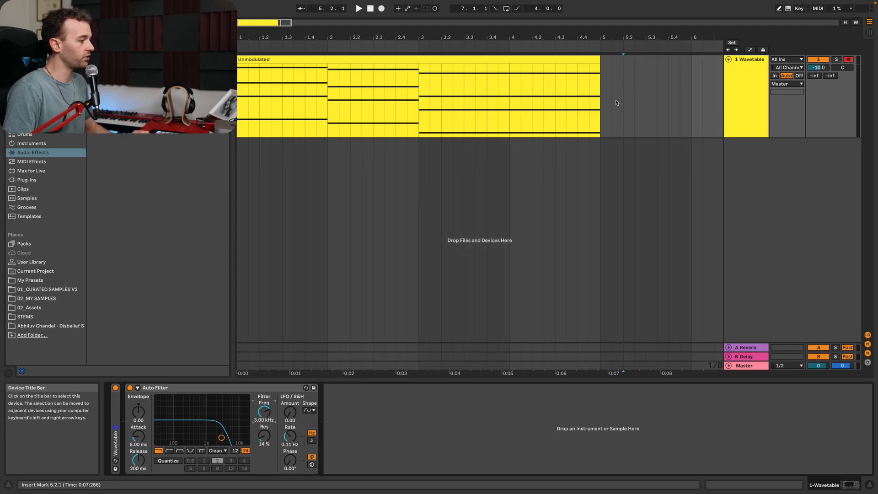
right_click(268, 411)
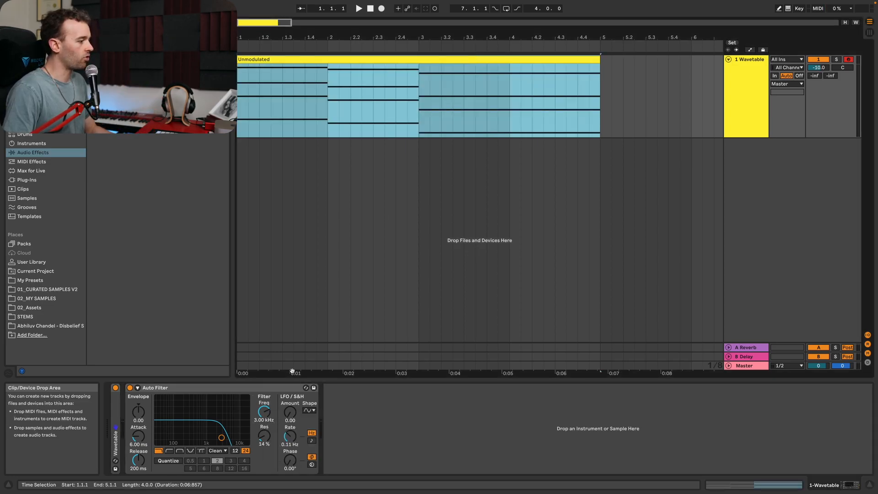
right_click(264, 412)
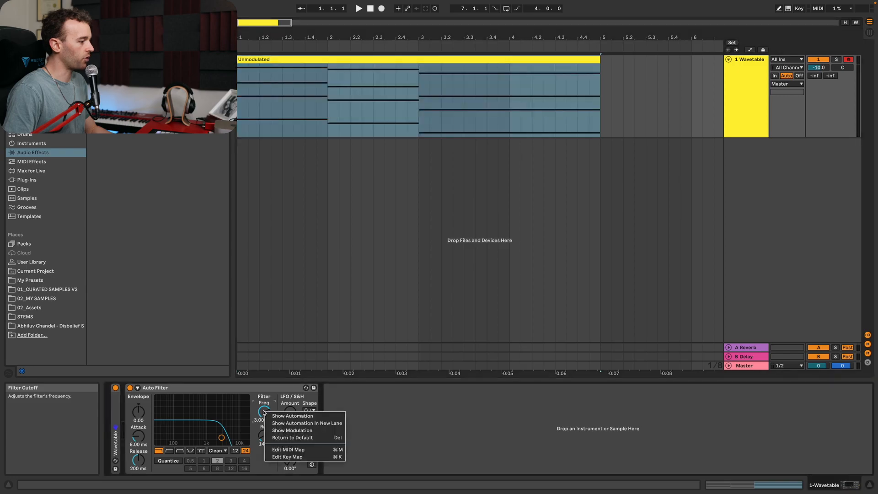
click(280, 433)
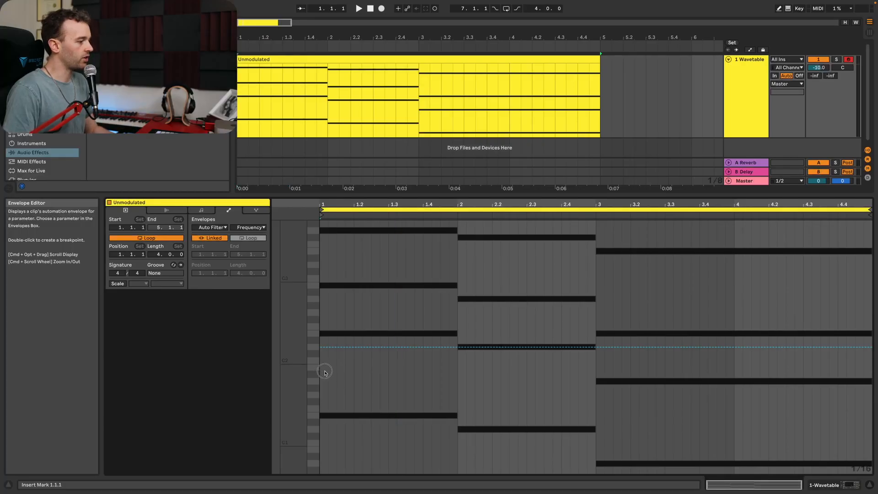
Step: Insert a one-bar sine shape in bar 1 of the Frequency modulation envelope and duplicate it through bar 4
drag(322, 371, 454, 375)
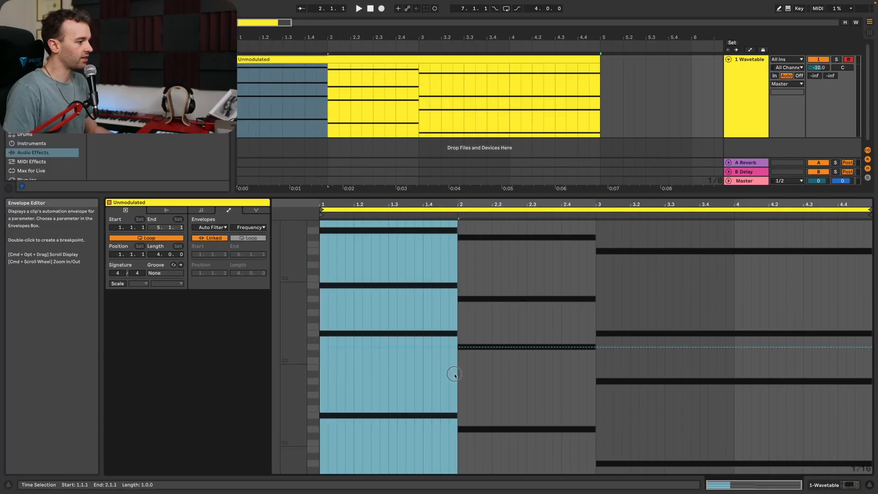
right_click(424, 361)
click(445, 477)
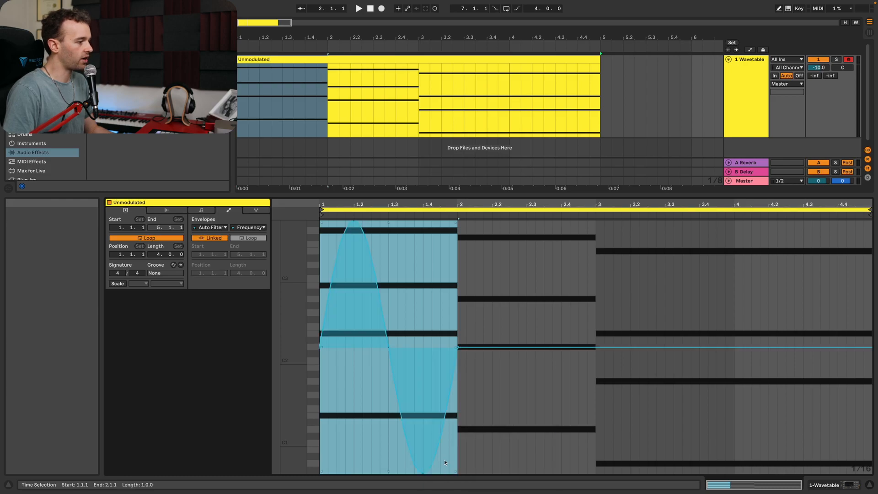
key(super+d)
key(super+d)
key(super+d)
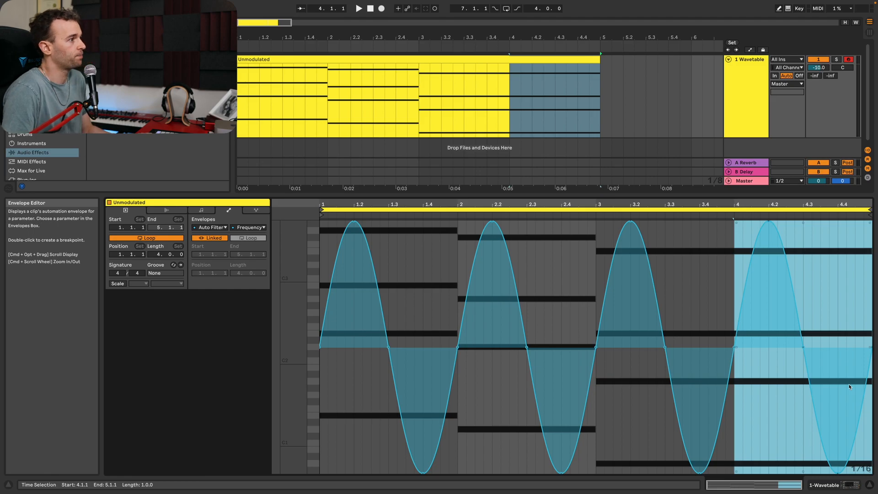
Step: Loop the arrangement over the Unmodulated clip and play it while viewing Auto Filter's modulated Freq control
click(441, 60)
key(super+l)
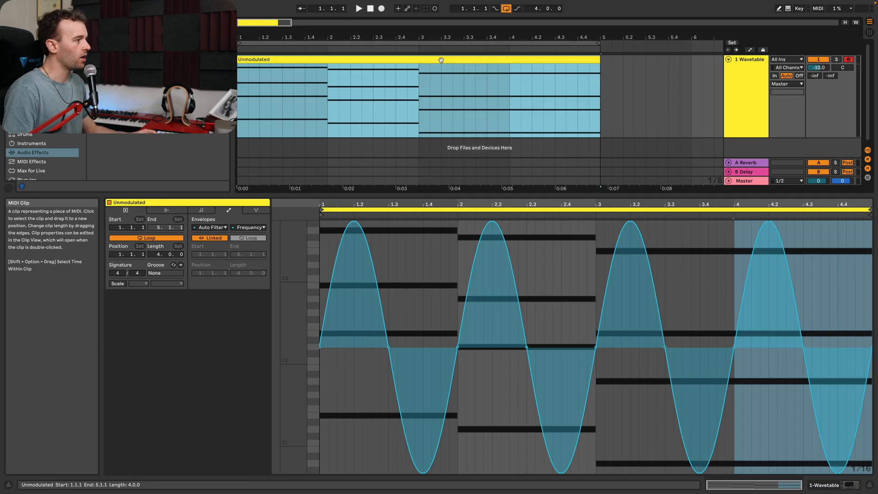
key(shift+Tab)
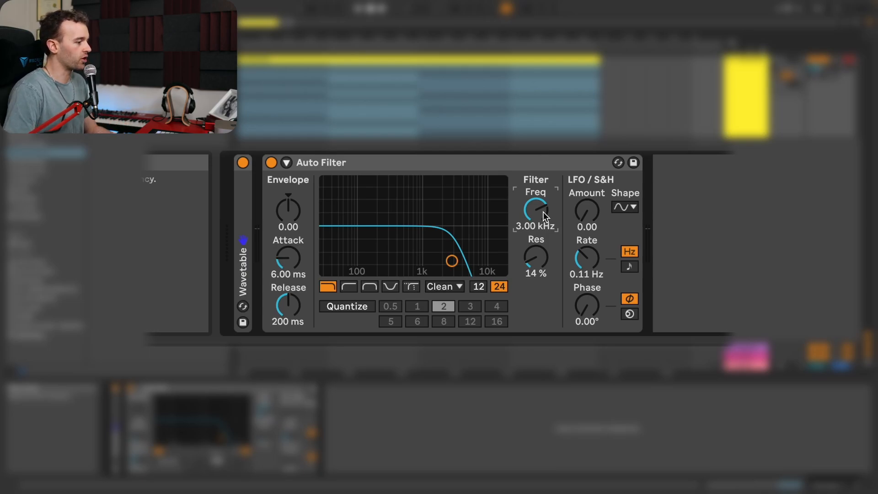
key(space)
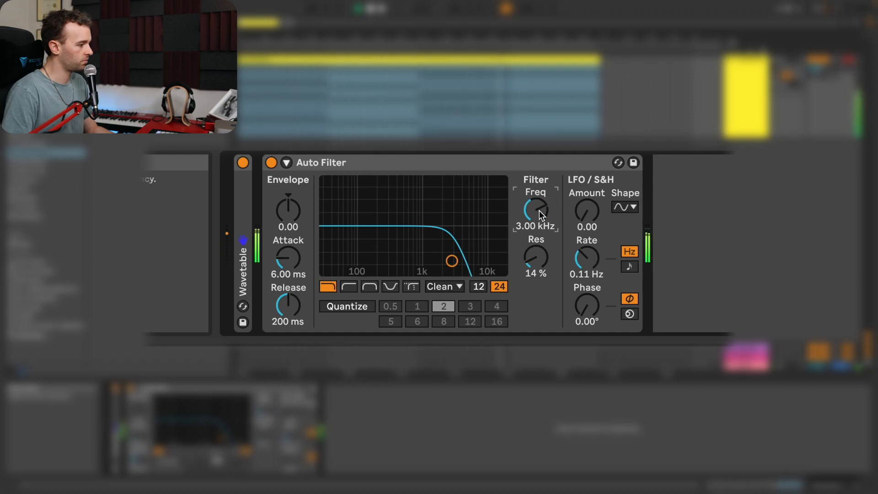
key(space)
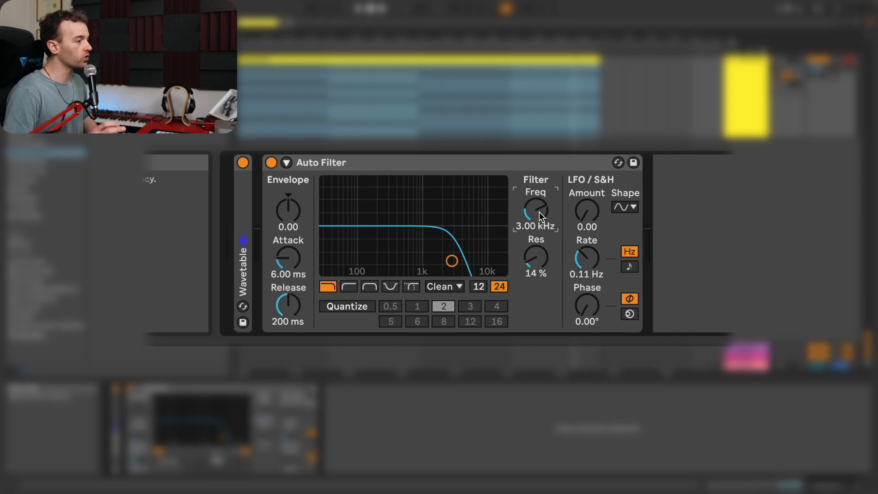
Step: Set Auto Filter's frequency to 799 Hz and try a band-pass filter with a 12 dB slope
mouse_move(540, 212)
mouse_down()
mouse_move(539, 256)
mouse_move(539, 228)
mouse_up()
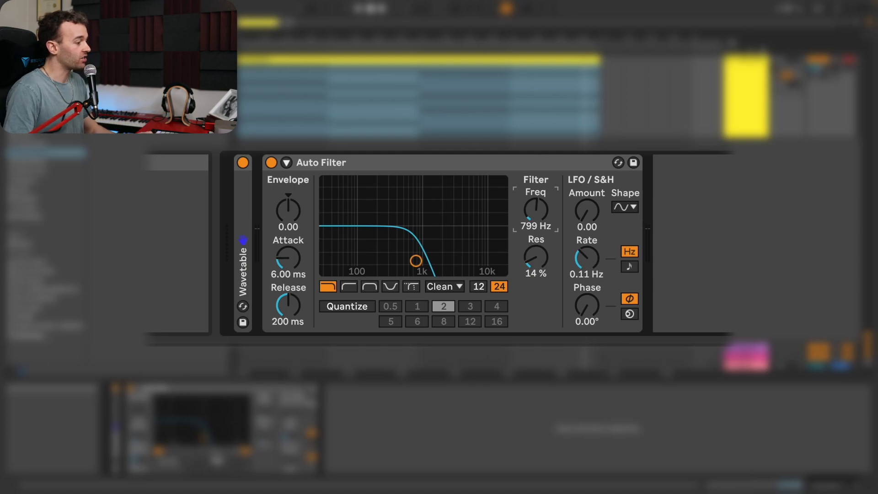
click(348, 287)
click(369, 286)
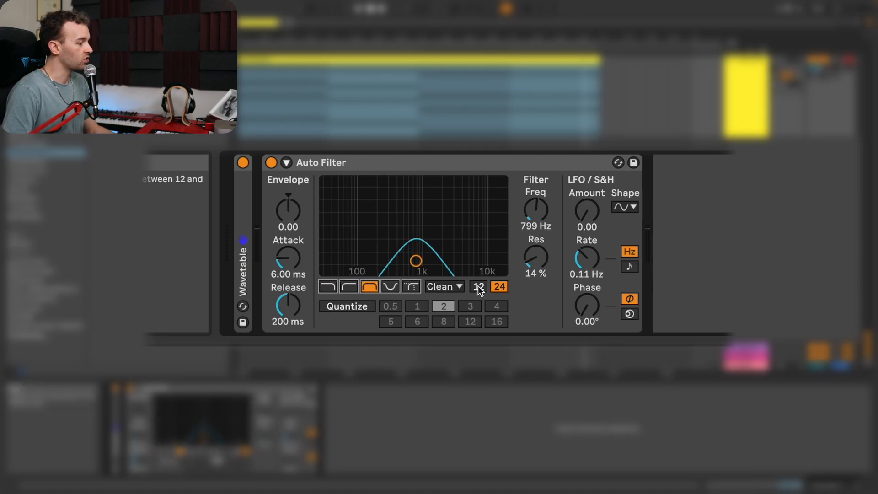
click(478, 287)
click(451, 287)
click(451, 289)
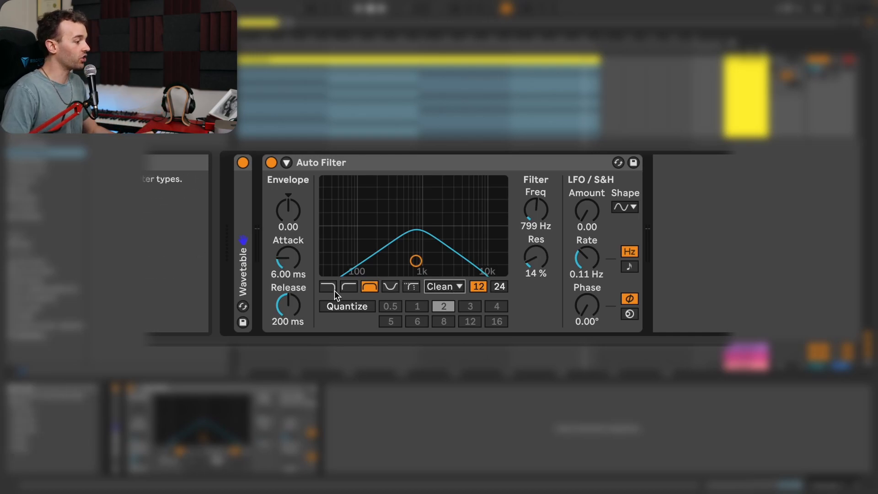
Step: Examine the automation options for Auto Filter's filter type and the percentage values along the clip's Frequency modulation envelope
right_click(371, 290)
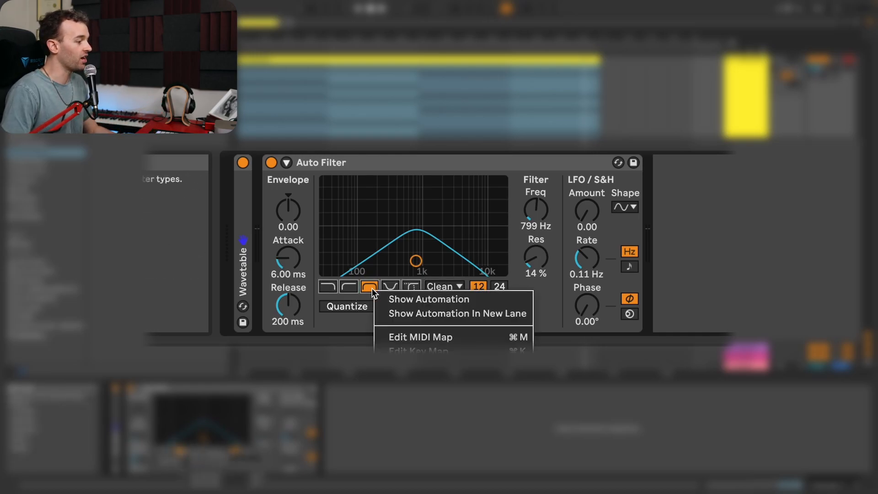
click(456, 301)
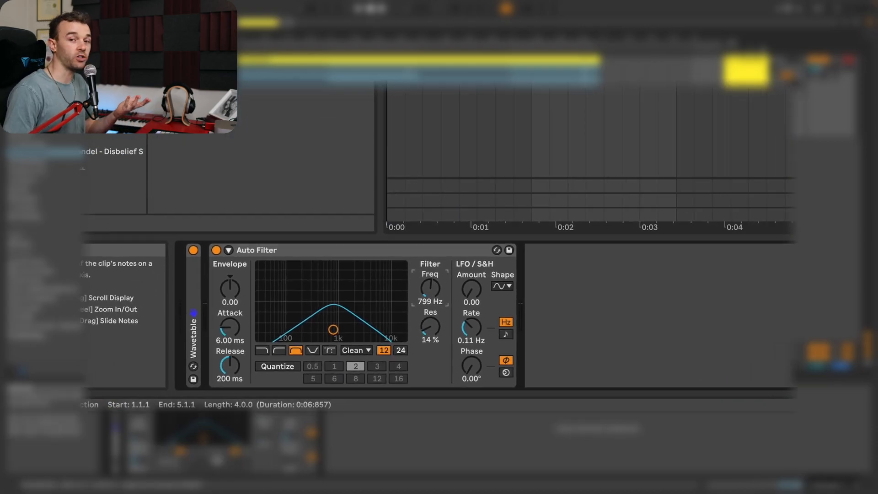
double_click(409, 60)
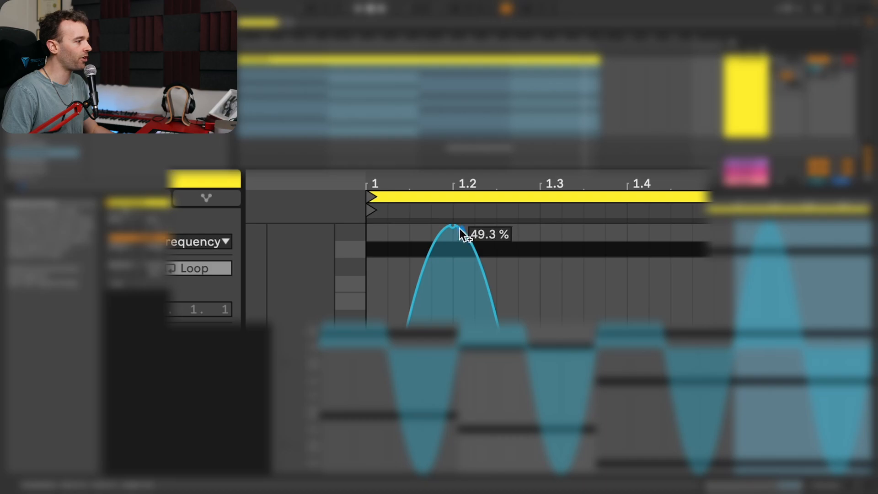
mouse_move(355, 222)
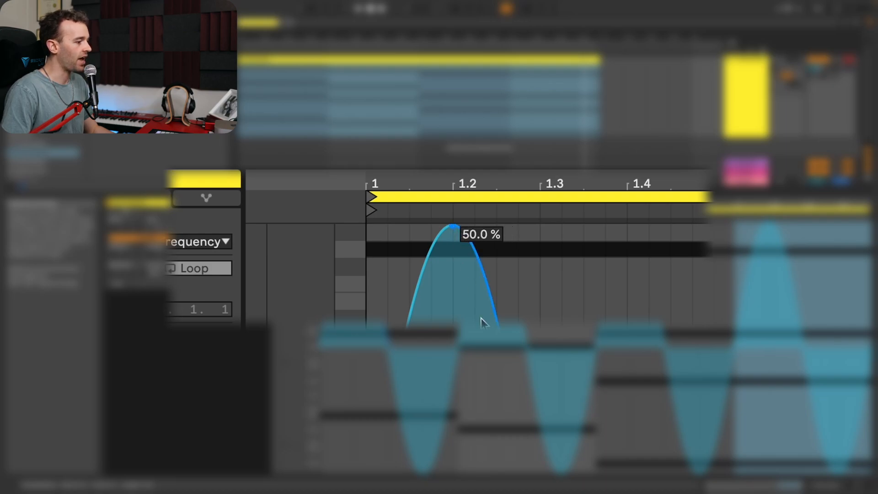
mouse_move(624, 292)
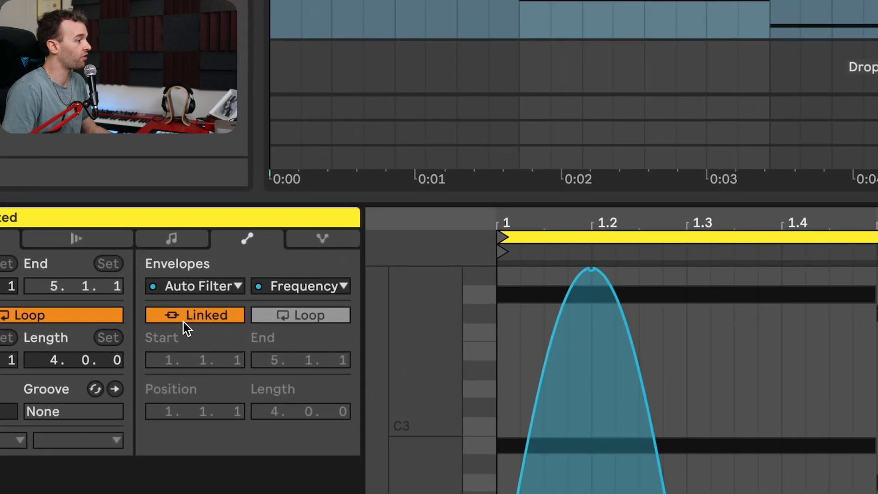
Step: Try lowering the clip's Auto Filter Resonance modulation envelope from 100 % to its minimum, and return to the Frequency envelope
click(197, 292)
click(197, 293)
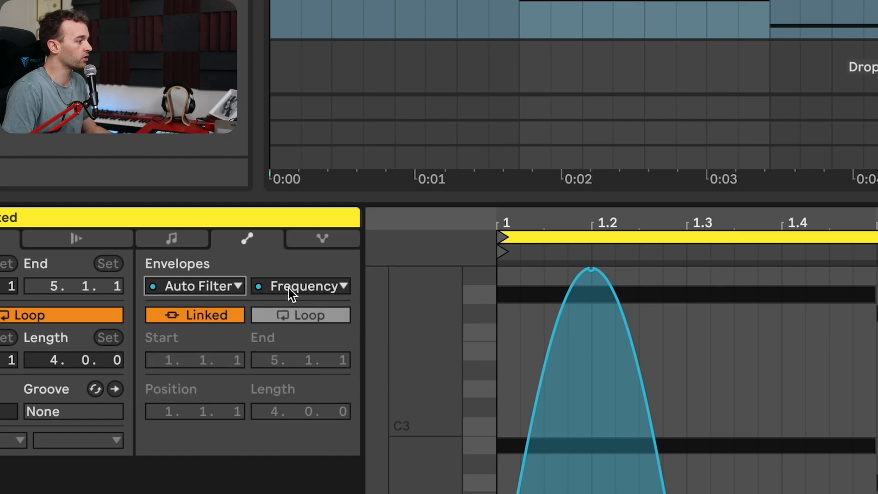
click(292, 286)
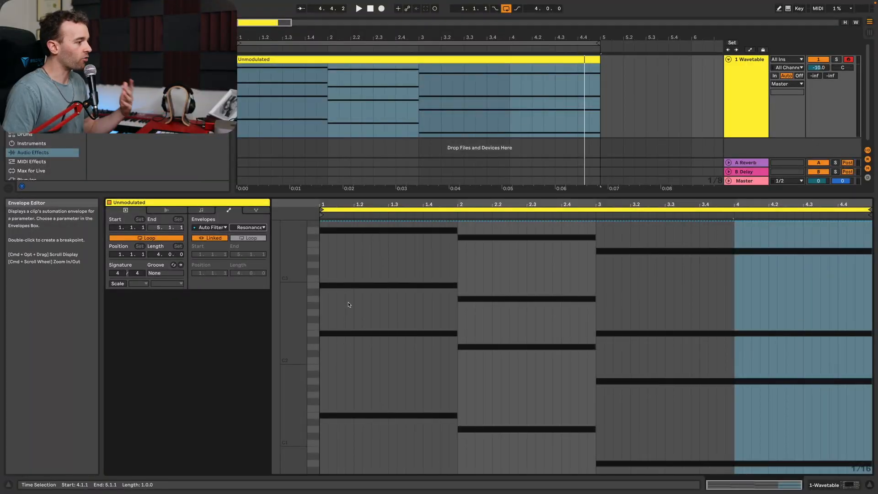
click(341, 250)
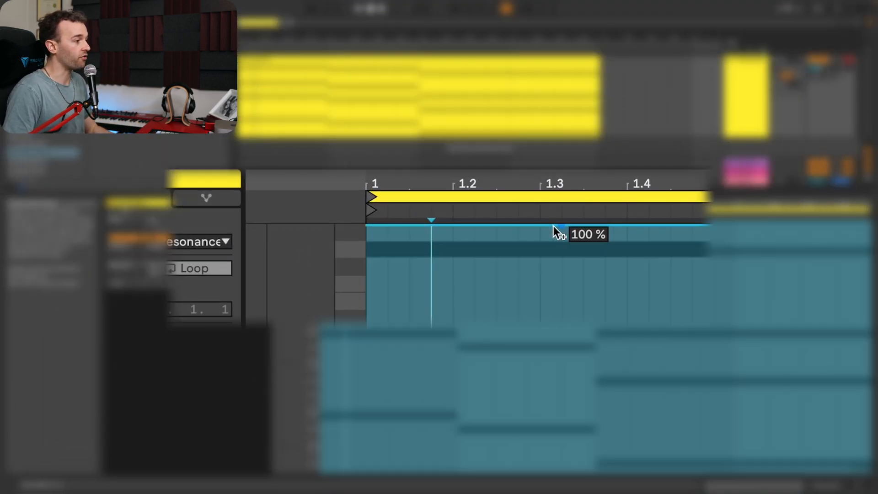
drag(554, 226, 565, 306)
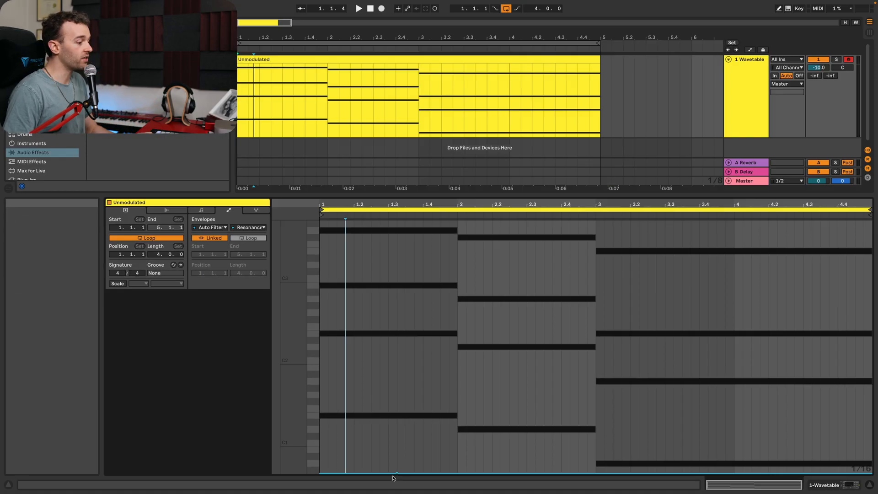
click(396, 474)
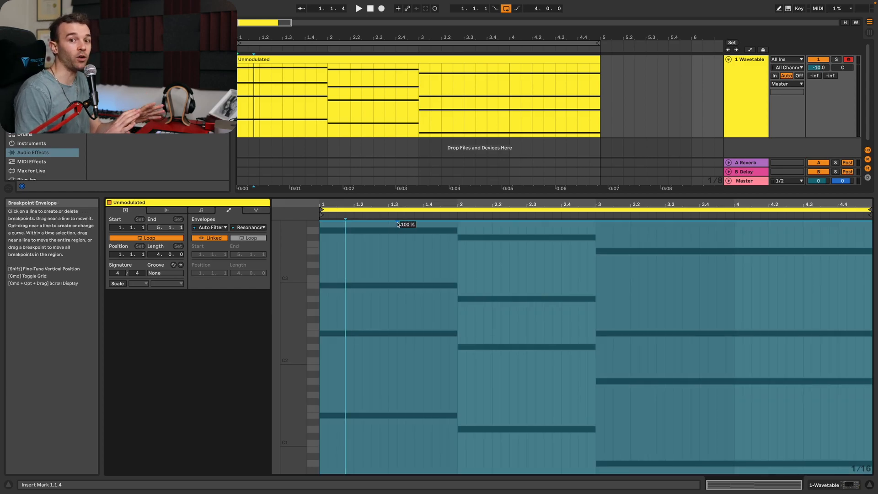
drag(398, 224, 388, 473)
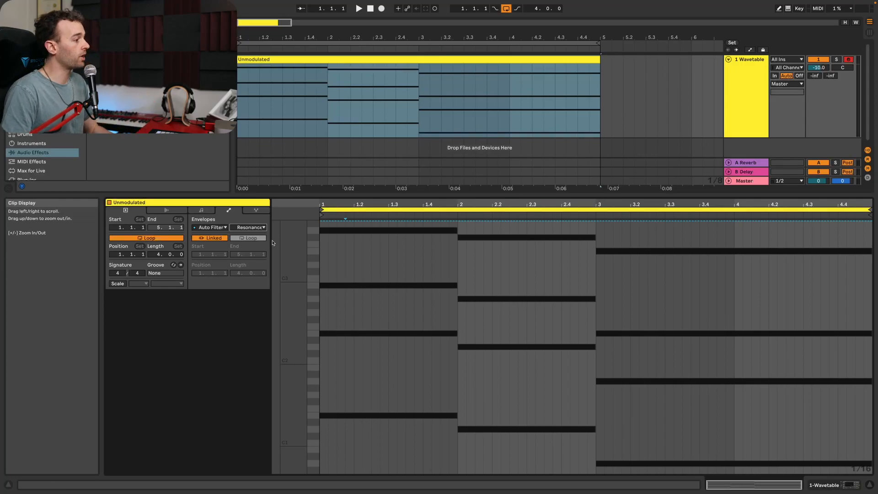
click(251, 227)
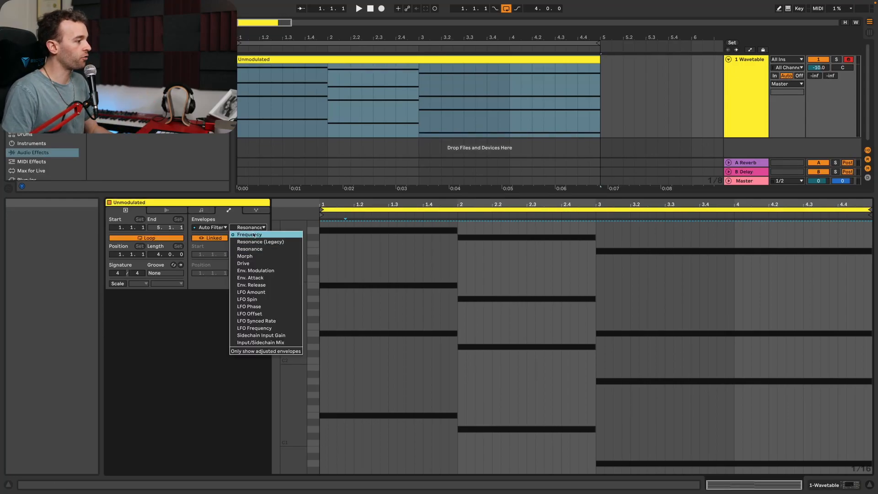
click(255, 235)
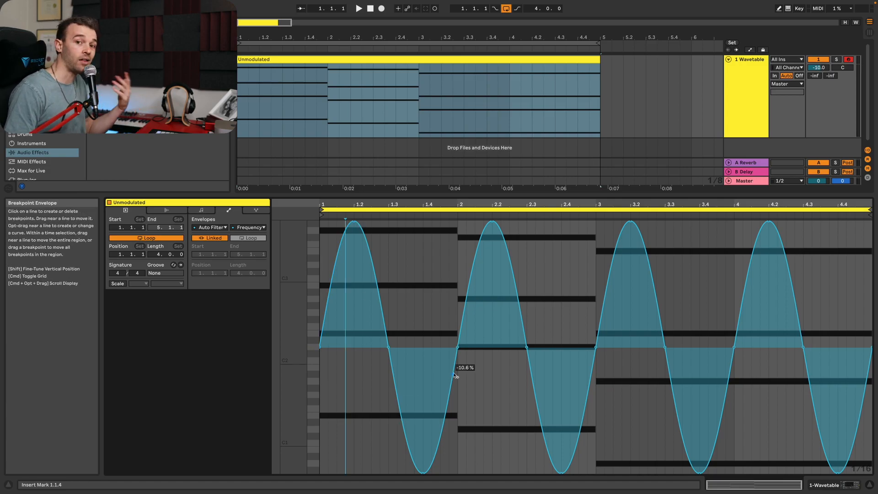
Step: Show the automation of Auto Filter's Freq parameter in a new lane in the arrangement
key(shift+Tab)
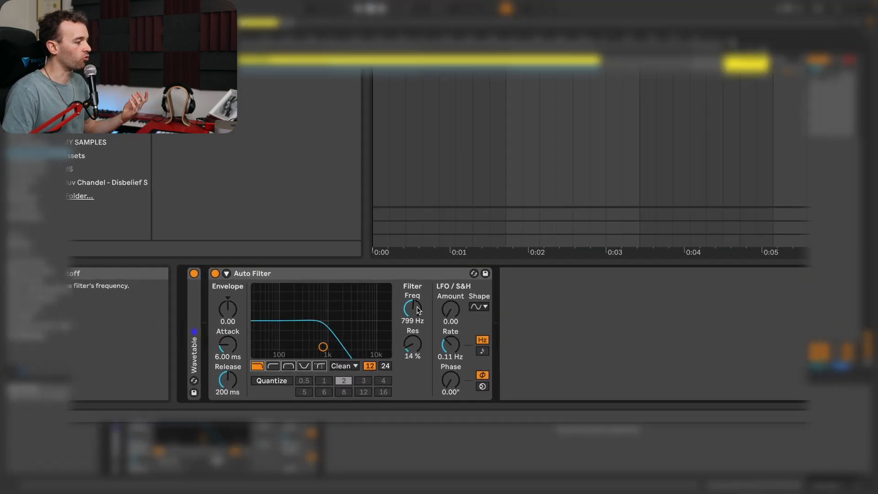
right_click(267, 410)
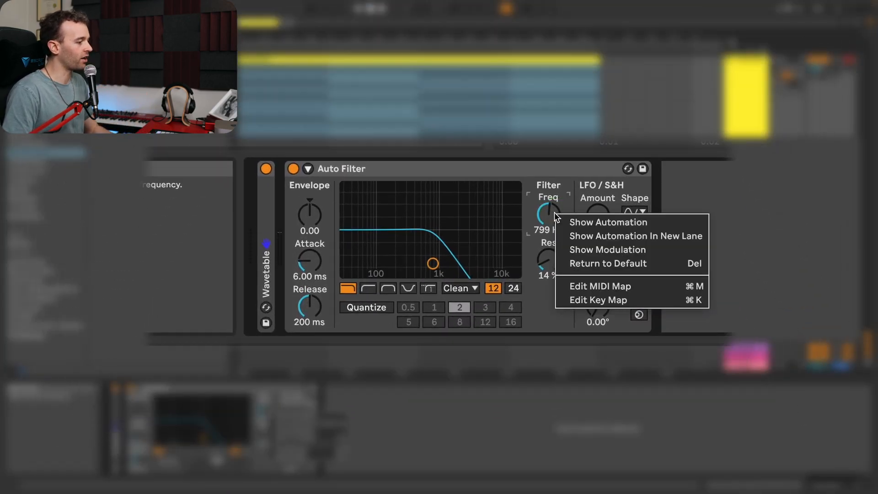
click(575, 235)
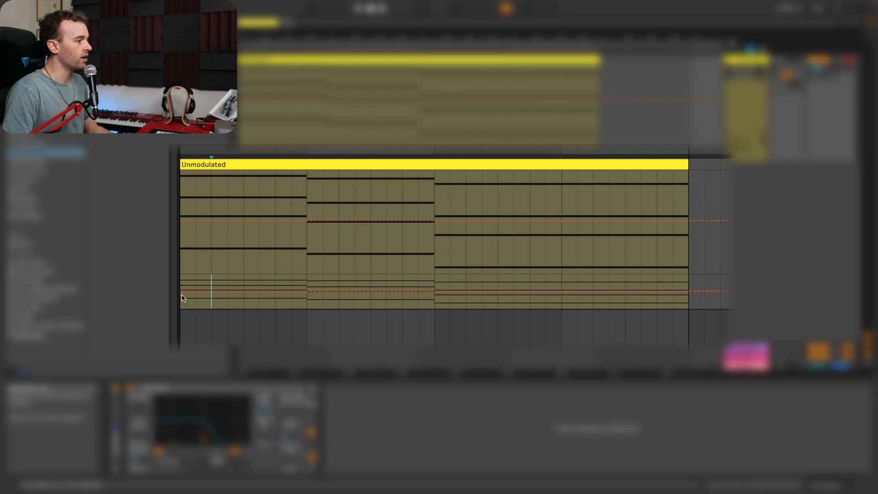
Step: Insert a rising ramp across the whole Unmodulated clip in the arrangement's Auto Filter Freq automation lane and play it back
drag(183, 300, 688, 298)
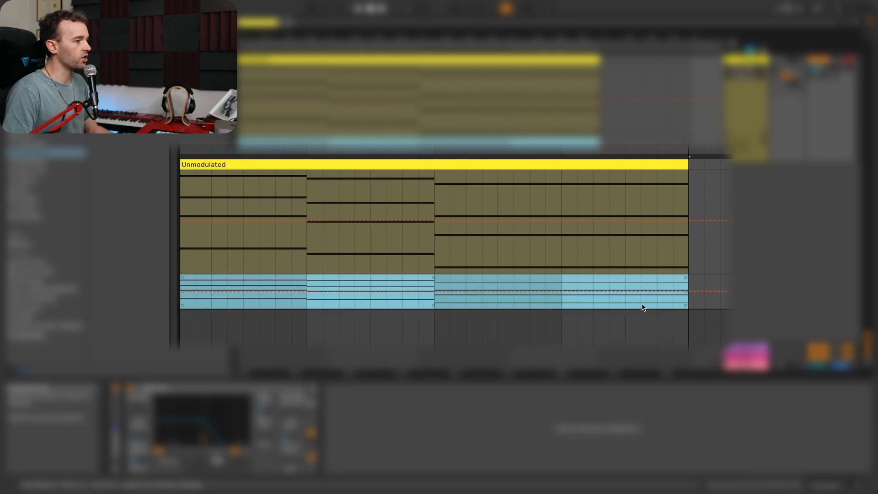
right_click(643, 307)
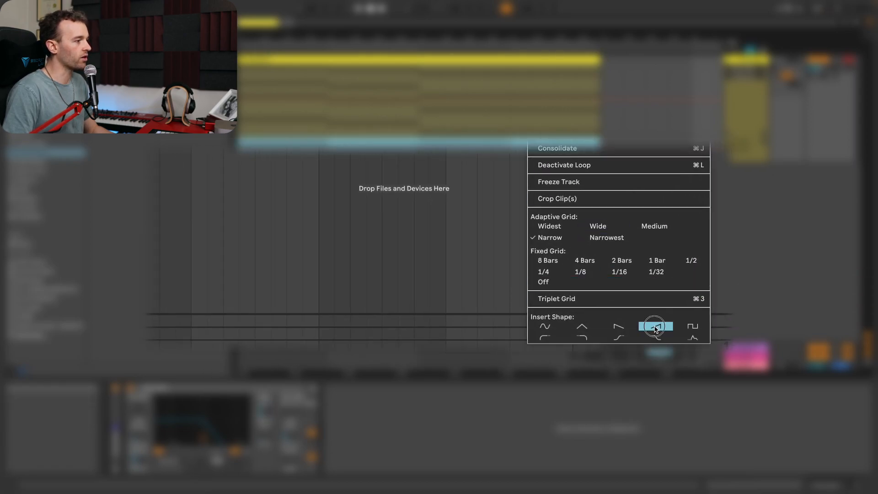
click(656, 327)
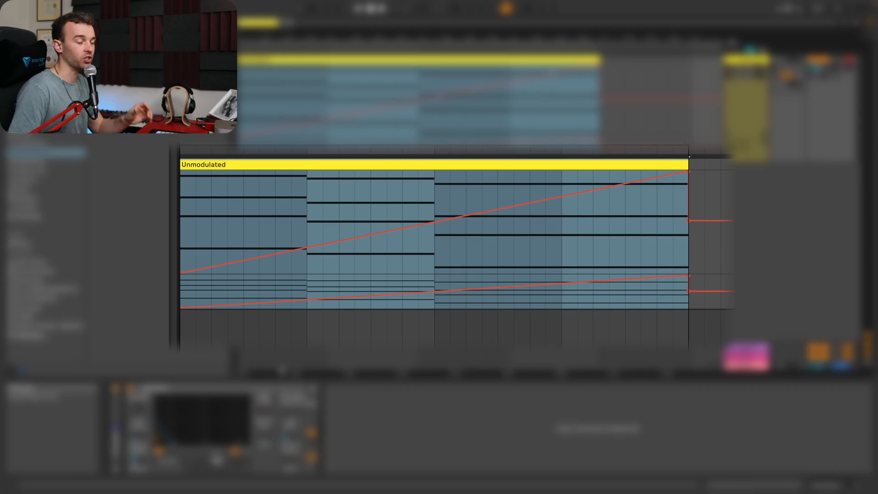
key(space)
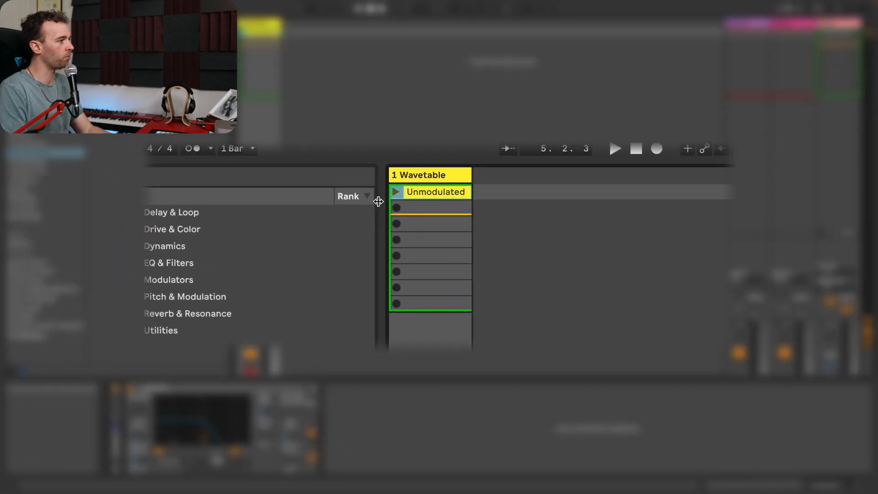
Step: Launch the Unmodulated session clip, show Auto Filter's Freq modulation, and compare its context options with the clip stopped
click(395, 192)
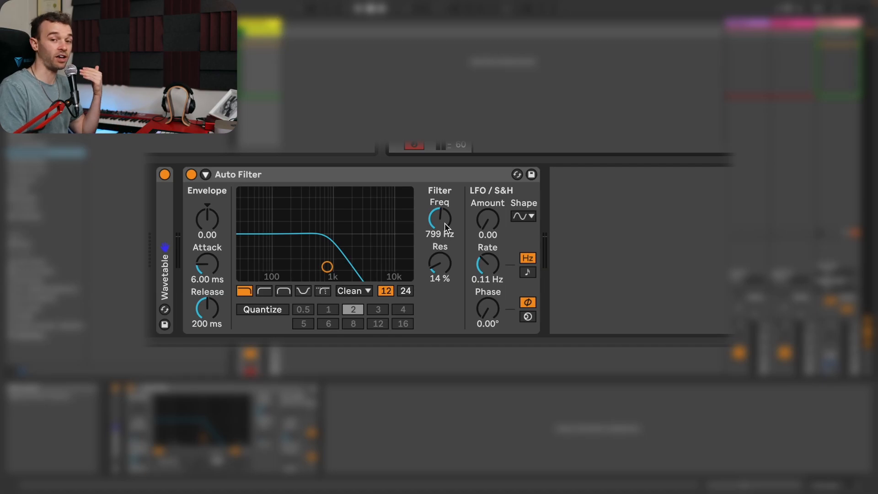
right_click(445, 223)
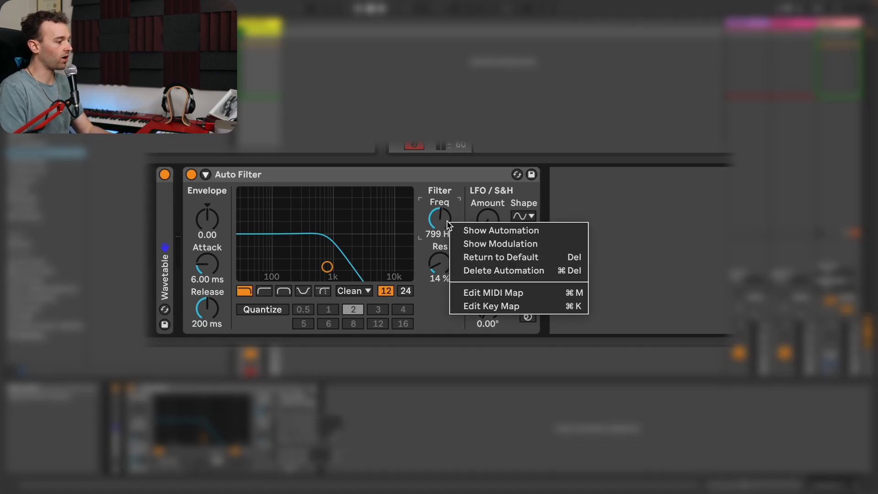
click(472, 245)
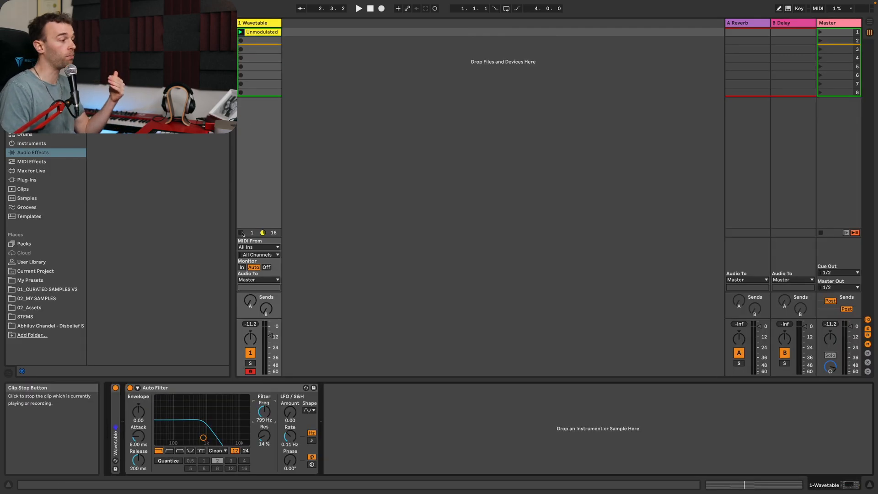
right_click(269, 412)
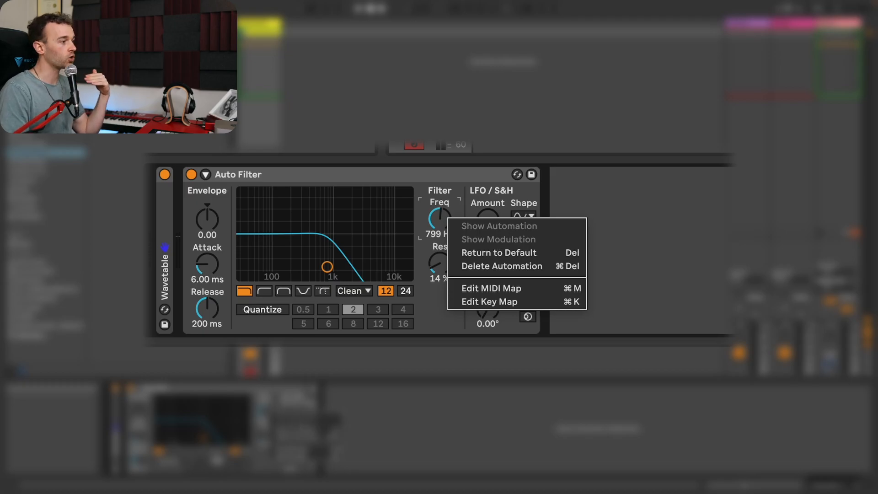
key(Escape)
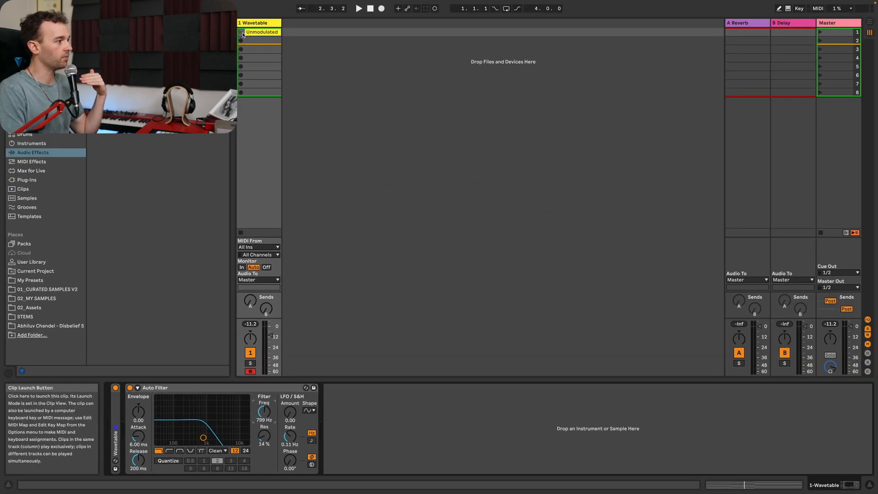
click(243, 34)
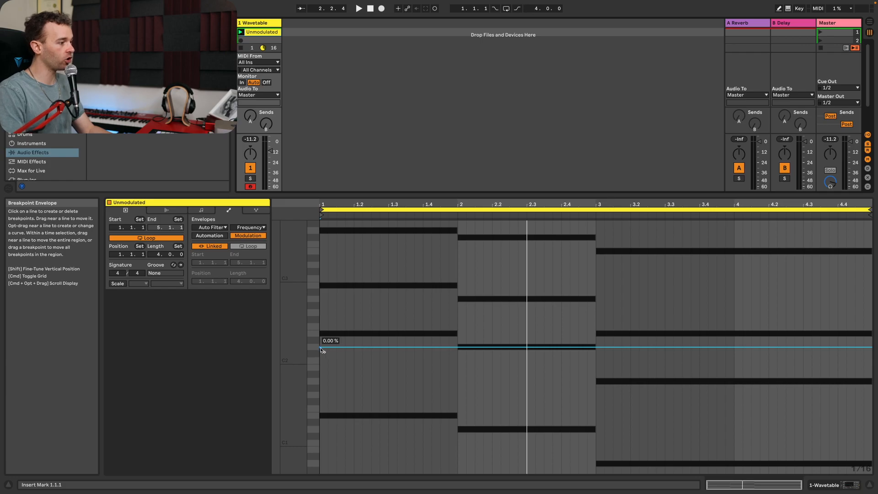
Step: Insert a sine shape in bar 1 of the clip's Frequency modulation envelope and duplicate it across the remaining three bars
drag(325, 380, 454, 382)
right_click(412, 378)
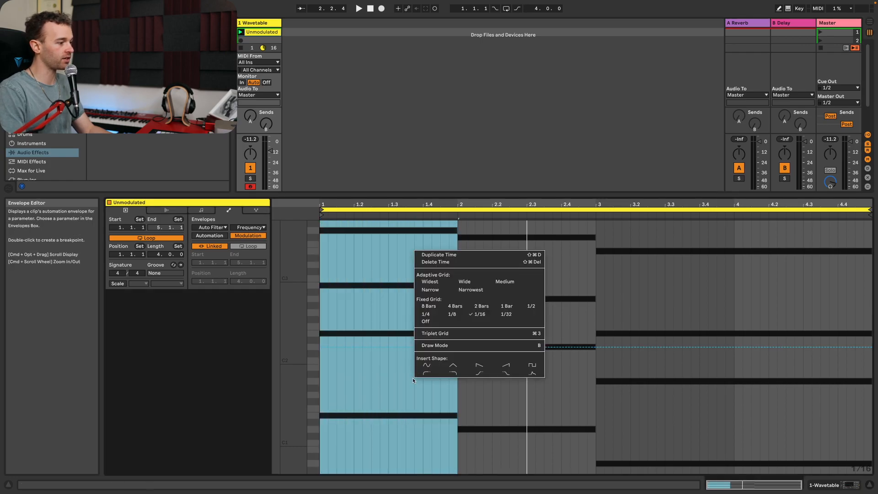
click(426, 365)
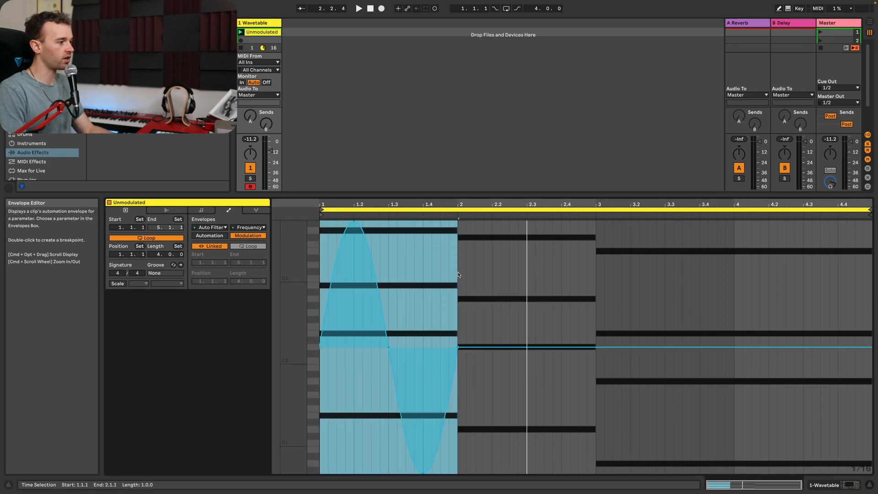
key(super+d)
key(super+d)
key(super+d)
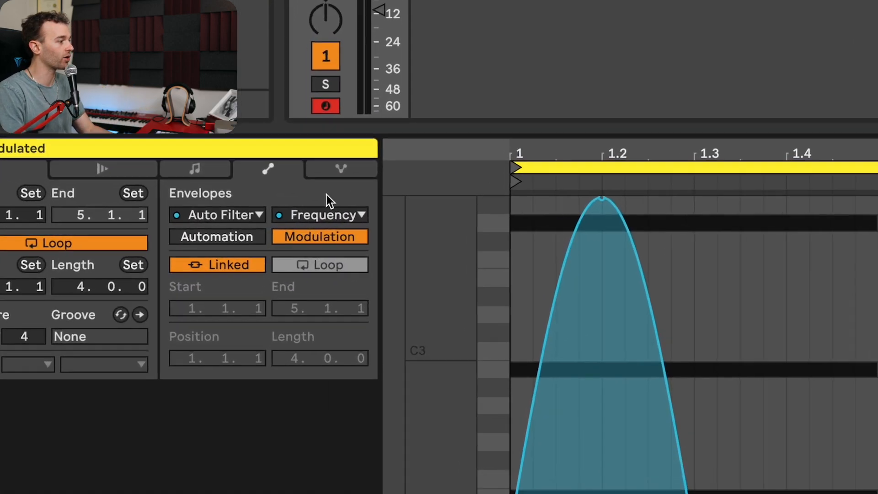
Step: Compare the clip's Frequency automation and modulation envelopes, and insert a rising ramp across all four bars of the automation
click(241, 242)
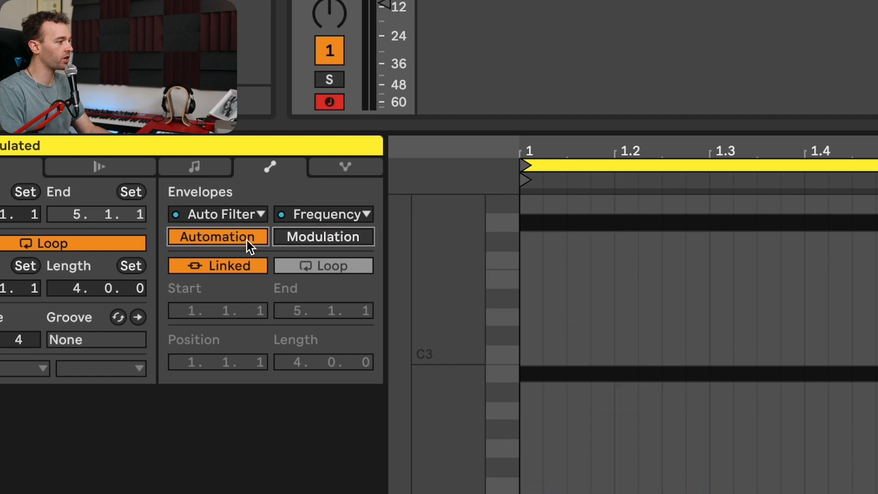
click(301, 246)
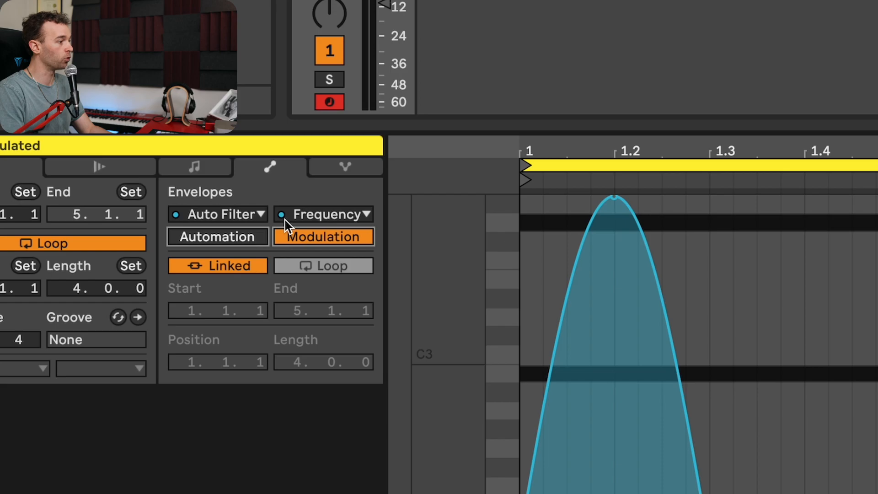
click(208, 237)
drag(323, 290, 869, 290)
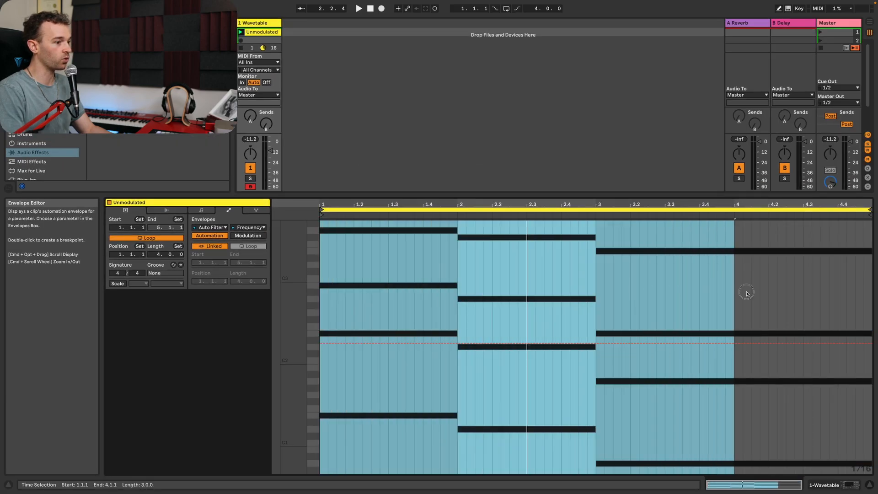
right_click(744, 283)
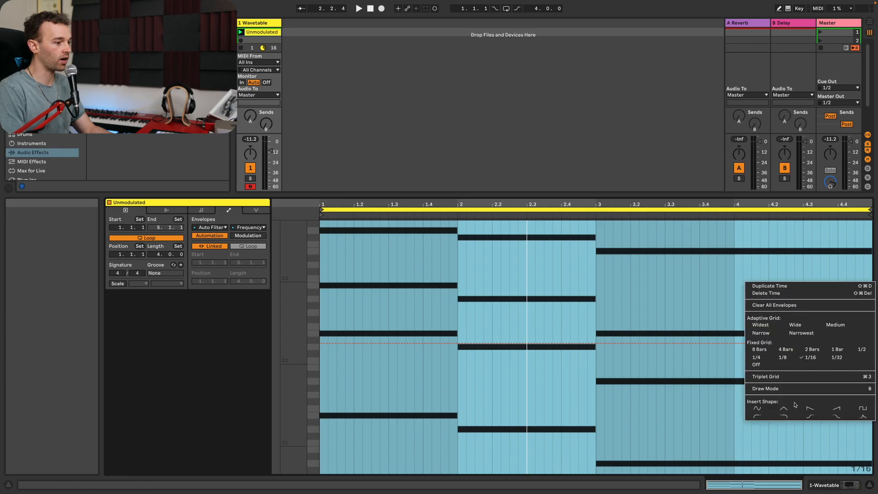
click(834, 408)
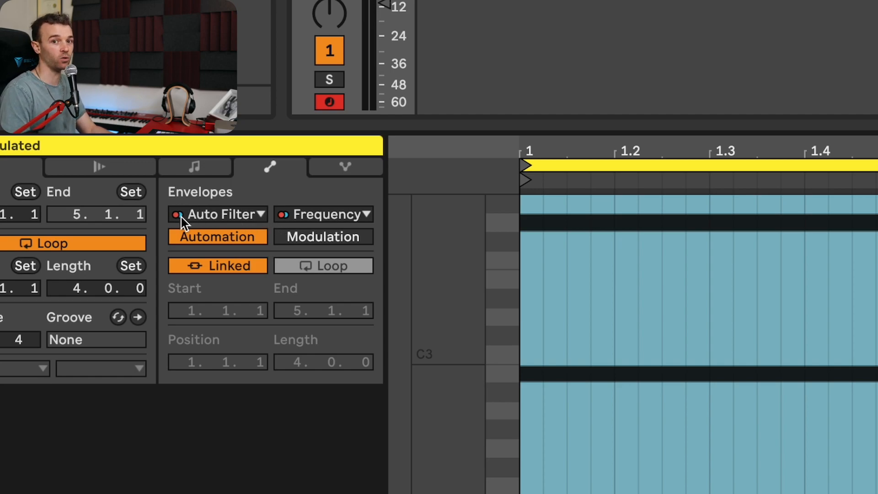
click(524, 269)
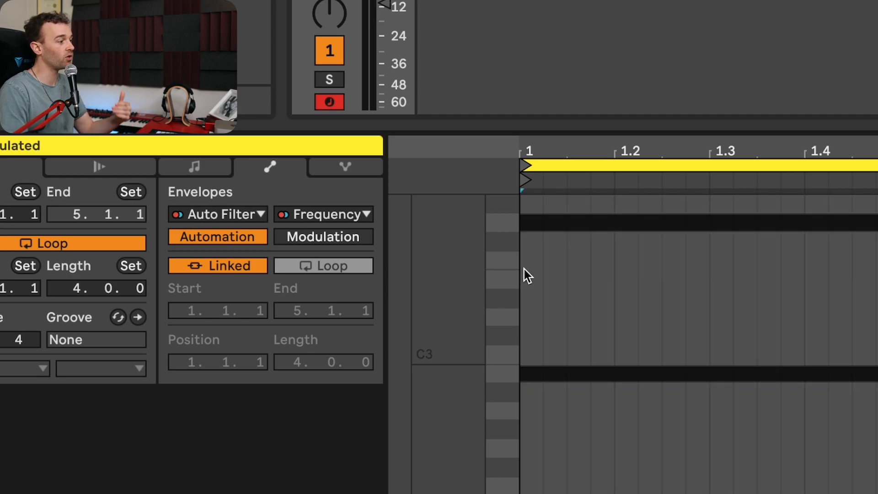
Step: Examine the clip's modulation and automation envelopes for Auto Filter's Resonance
click(340, 215)
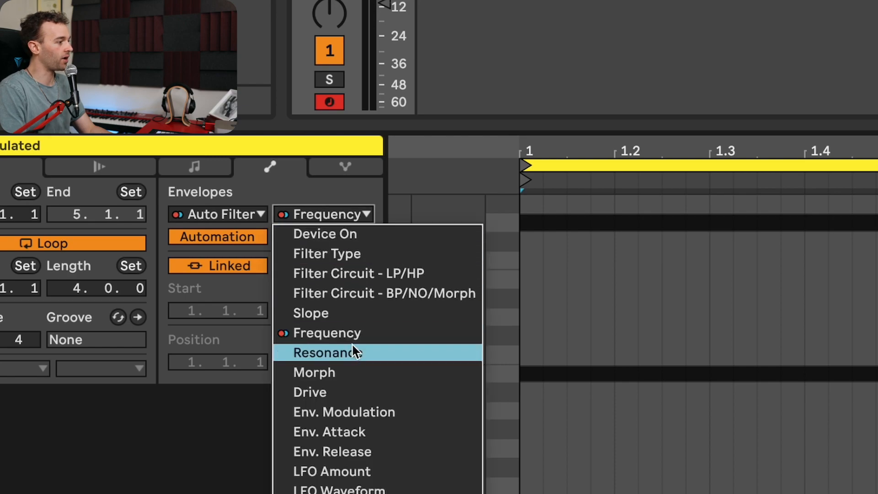
click(354, 352)
click(334, 235)
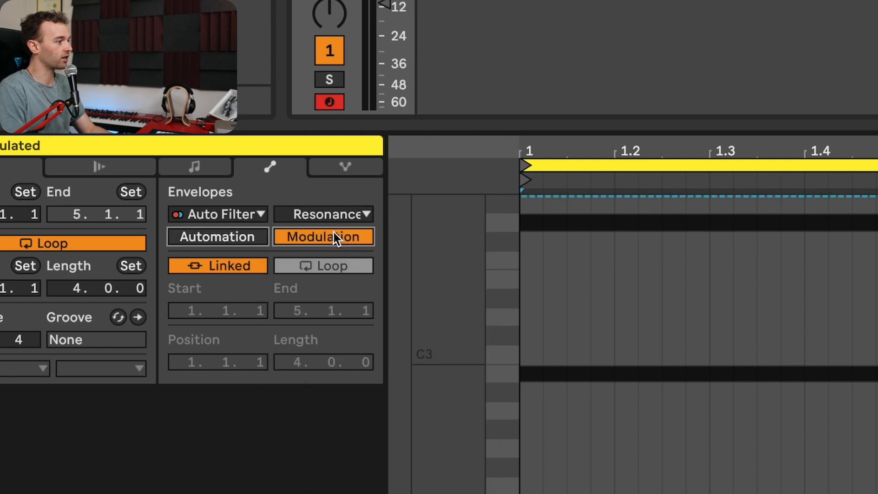
click(225, 235)
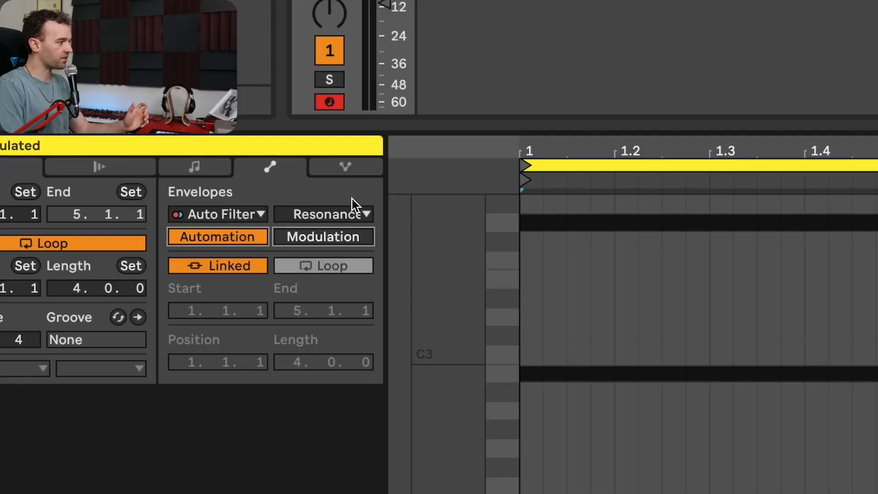
Step: Unlink the clip's Frequency modulation envelope and shorten its loop to one bar, from 1.1.1 to 2.1.1
click(338, 213)
click(358, 332)
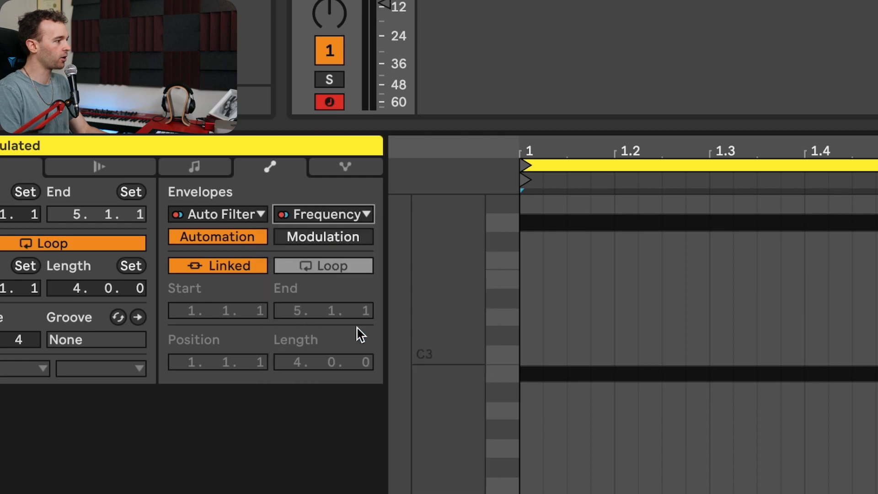
click(340, 237)
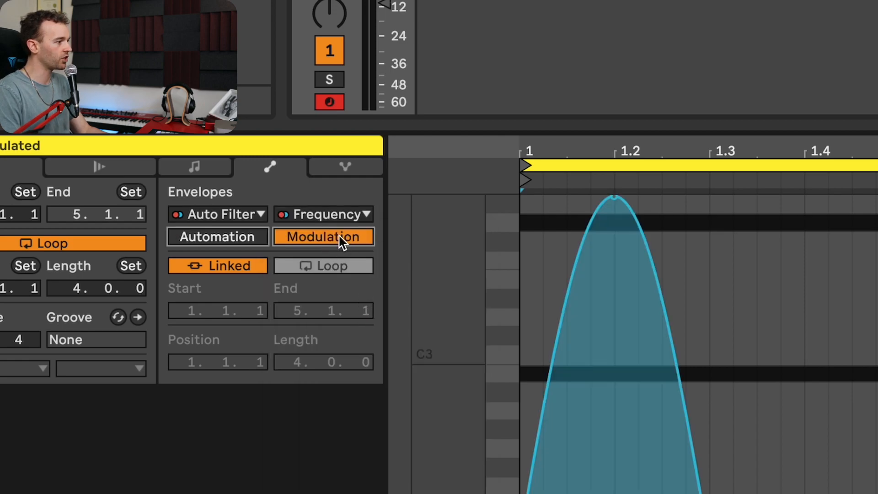
click(240, 267)
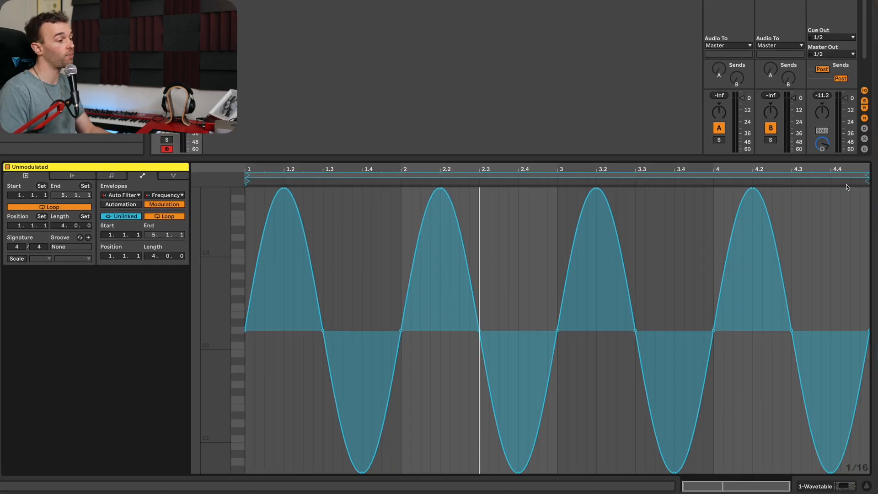
mouse_move(866, 175)
mouse_down()
mouse_move(407, 196)
mouse_move(400, 205)
mouse_up()
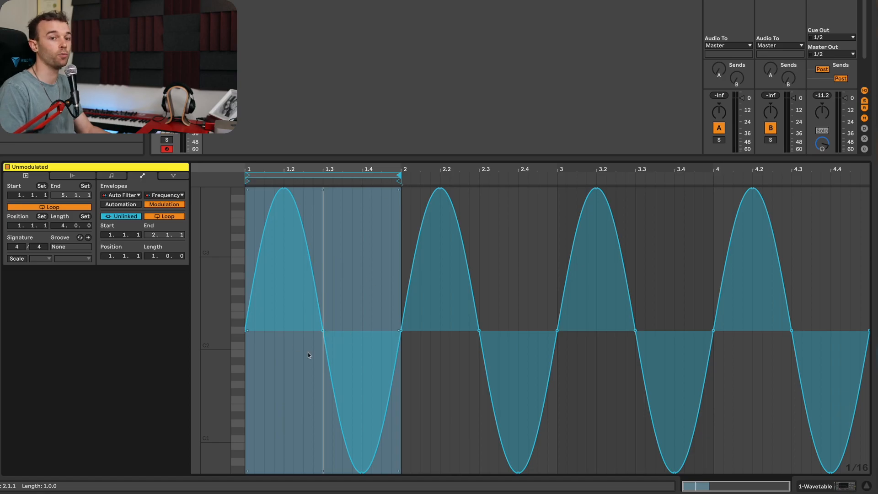
Step: Unlink the clip's Resonance modulation envelope and shorten its loop to the first two bars
click(175, 194)
click(175, 253)
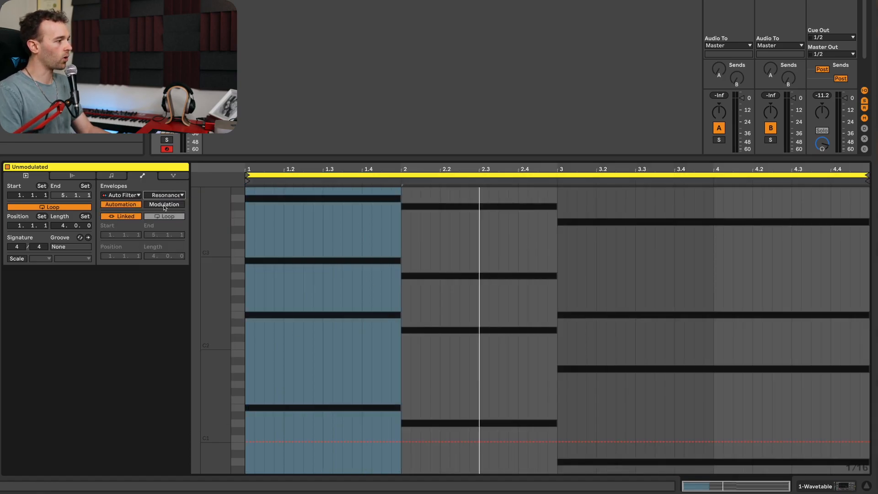
click(120, 217)
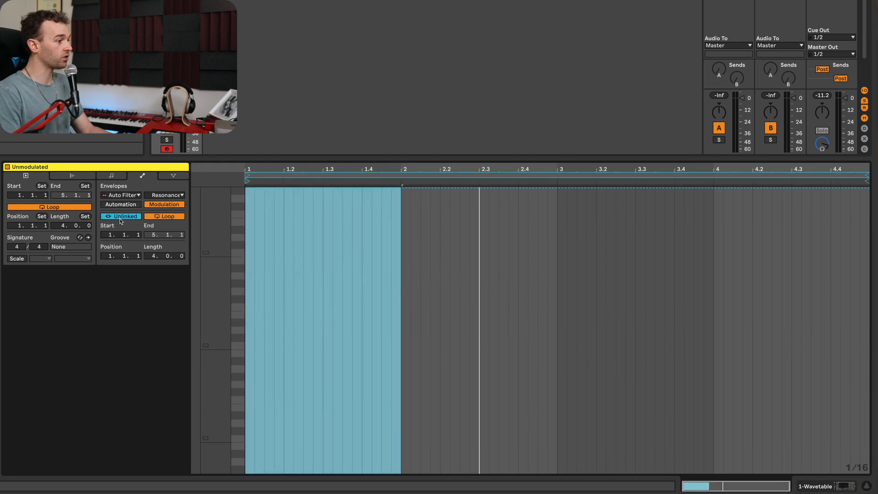
drag(864, 174, 557, 176)
Step: Insert a falling ramp across the first two bars of the Resonance modulation envelope and replace it with a triangle shape
right_click(369, 254)
drag(670, 233, 263, 225)
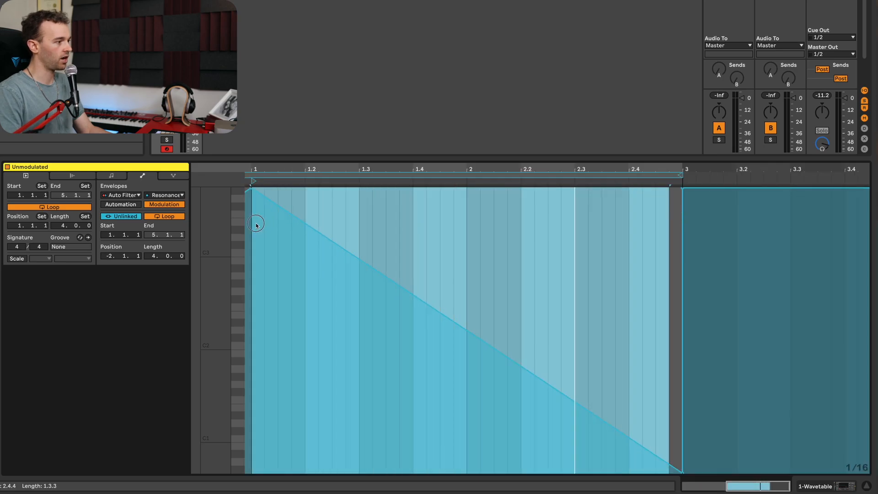
right_click(351, 266)
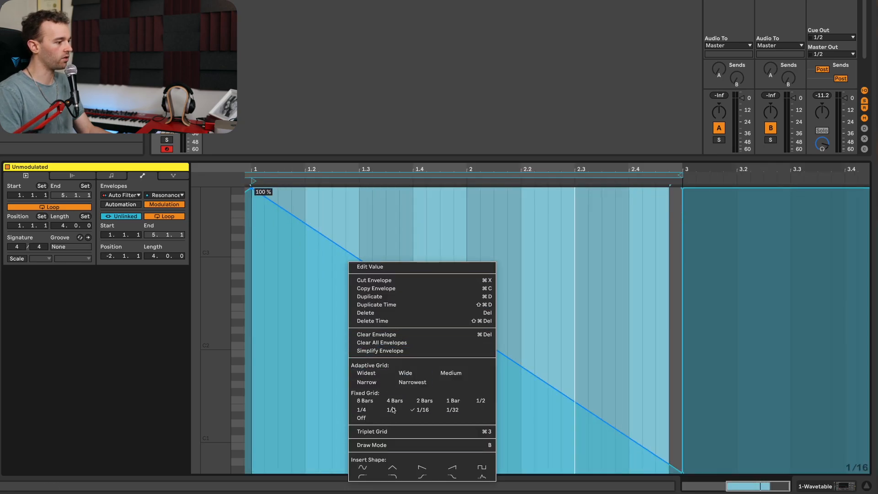
click(393, 467)
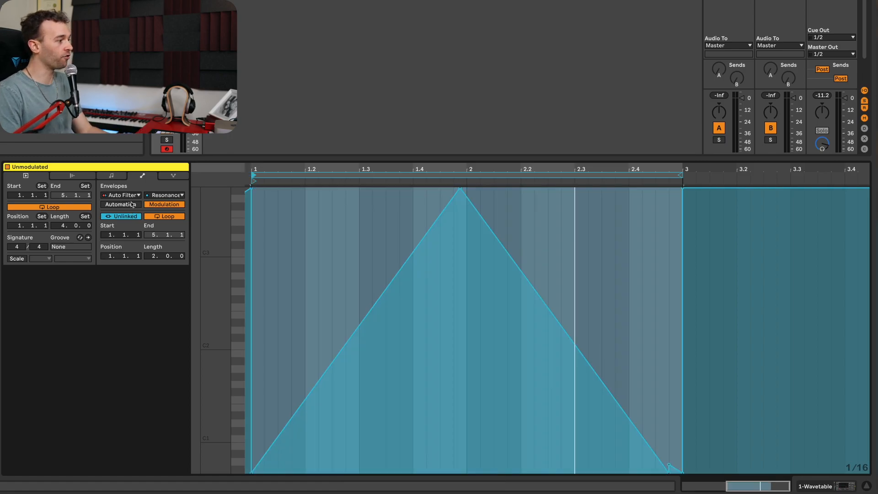
Step: Compare the clip's Frequency modulation, Frequency automation and Resonance modulation envelopes
click(166, 195)
click(178, 243)
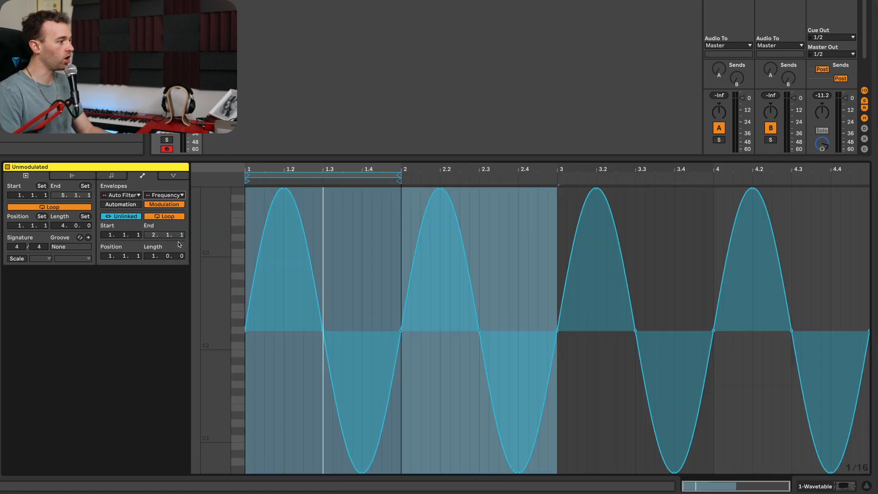
click(132, 204)
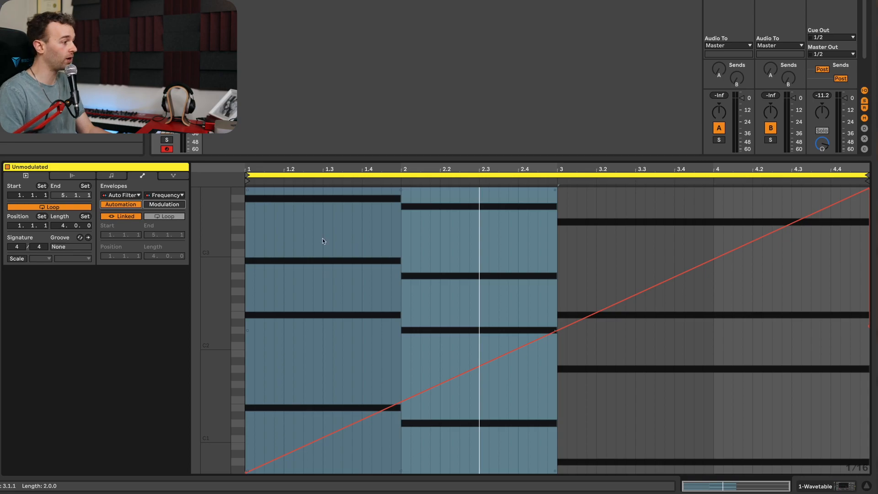
click(177, 205)
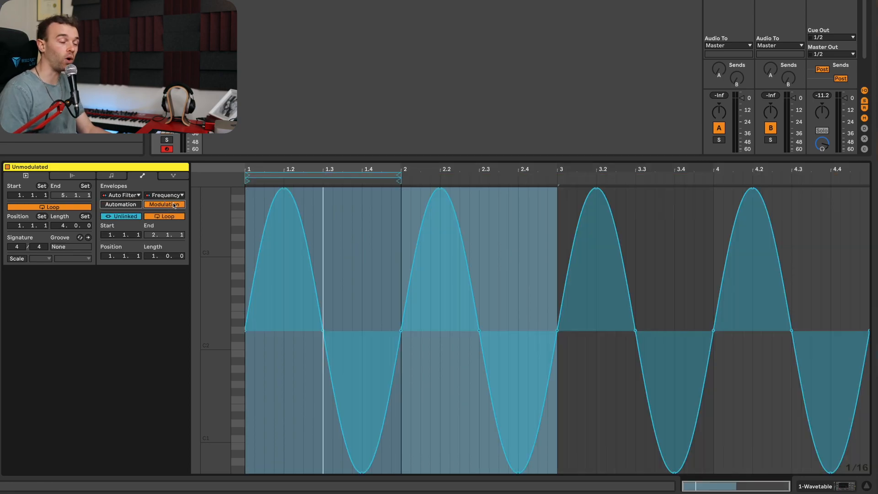
click(171, 197)
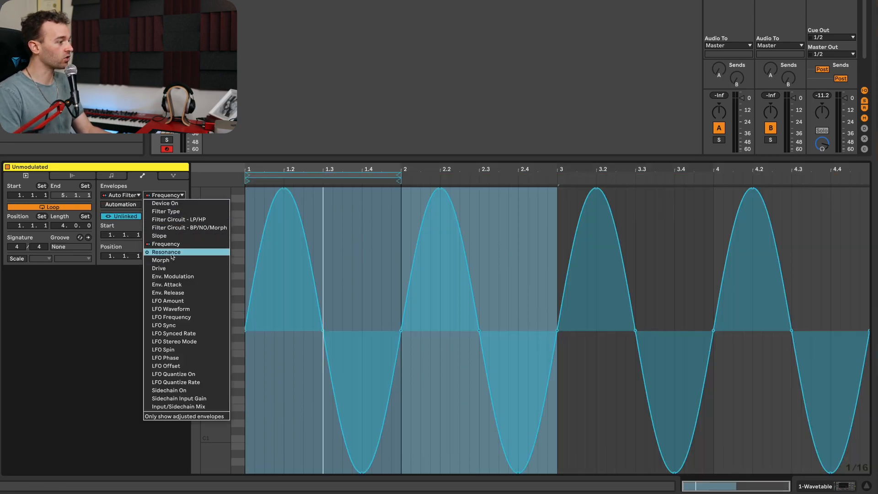
click(185, 250)
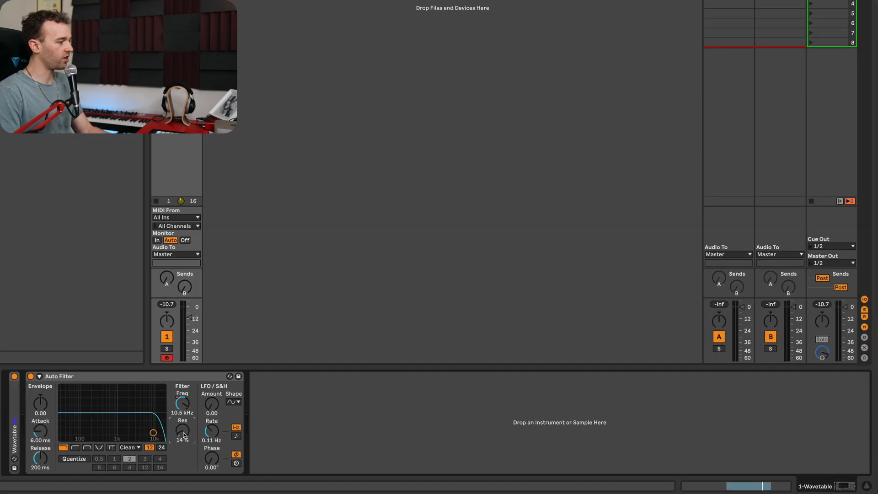
Step: Set Auto Filter's Res to 54 % and play the clip with its automation and modulation
drag(184, 434, 184, 430)
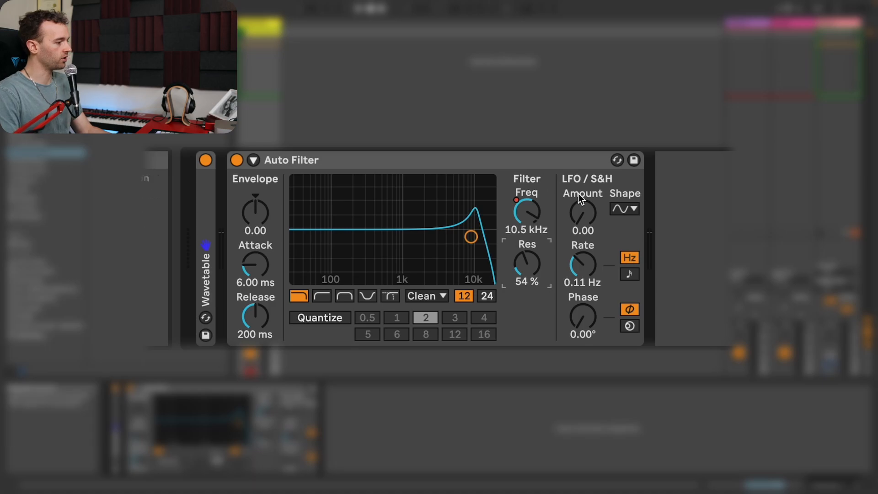
key(space)
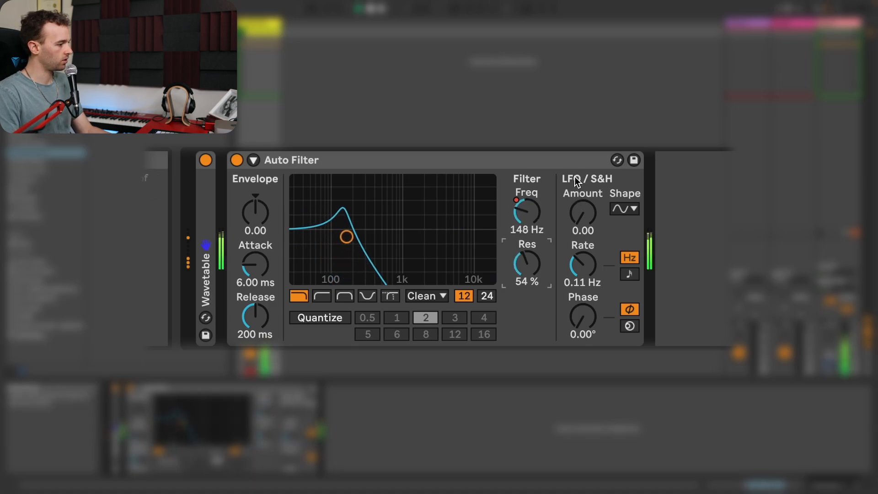